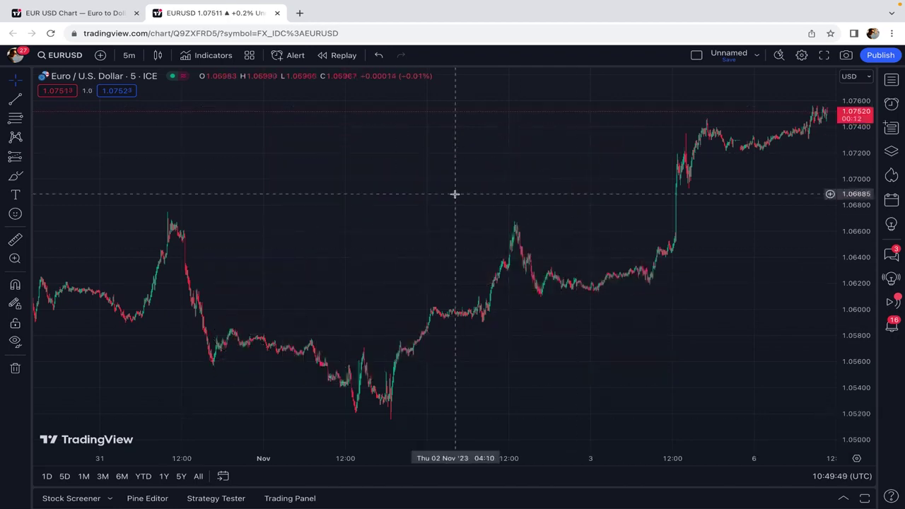
Add the community 'Stochastic OTT' indicator to the EURUSD 5-minute chart.
left_click(215, 57)
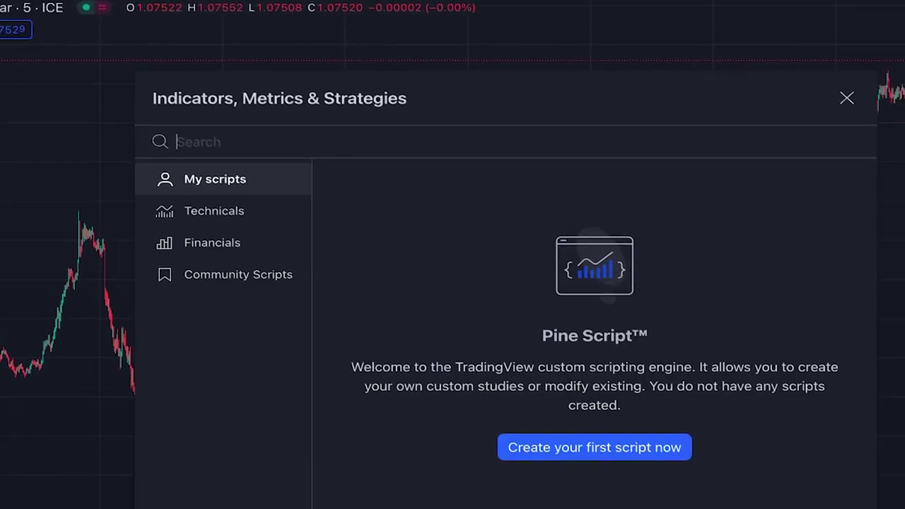
type("Stochastic OTT")
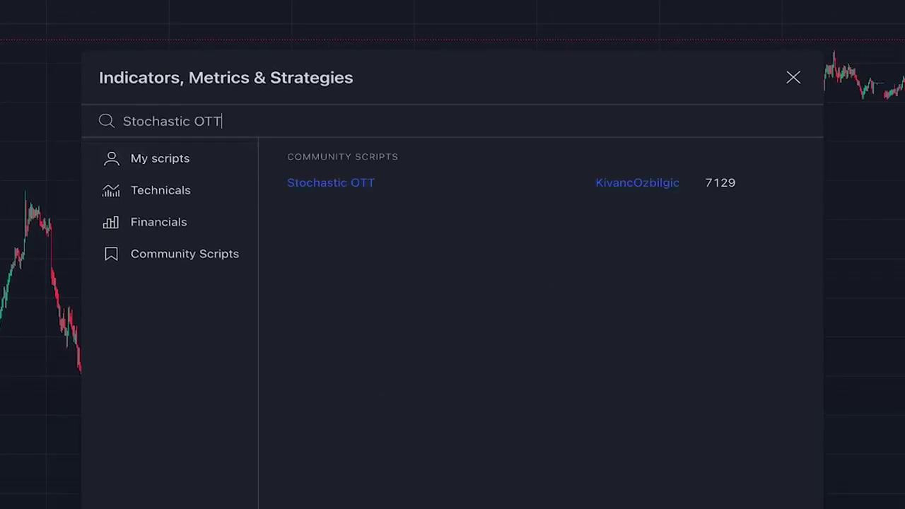
left_click(386, 182)
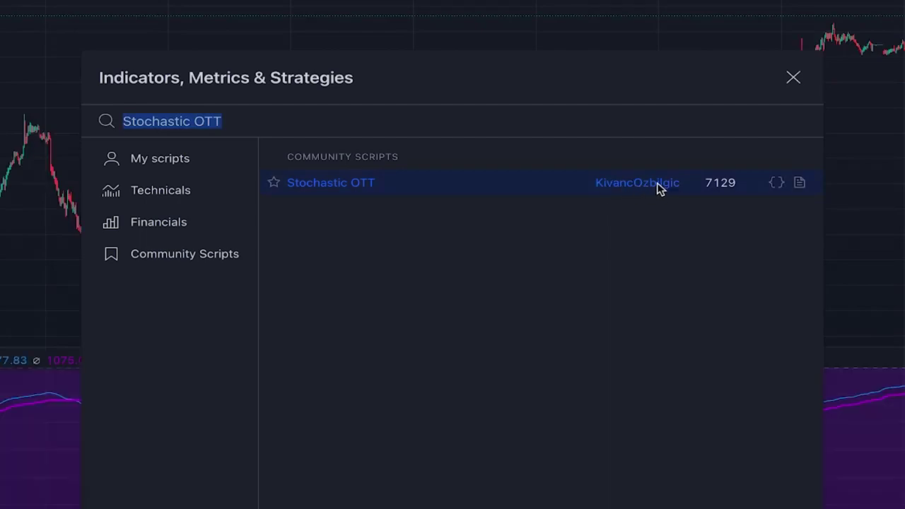
left_click(794, 79)
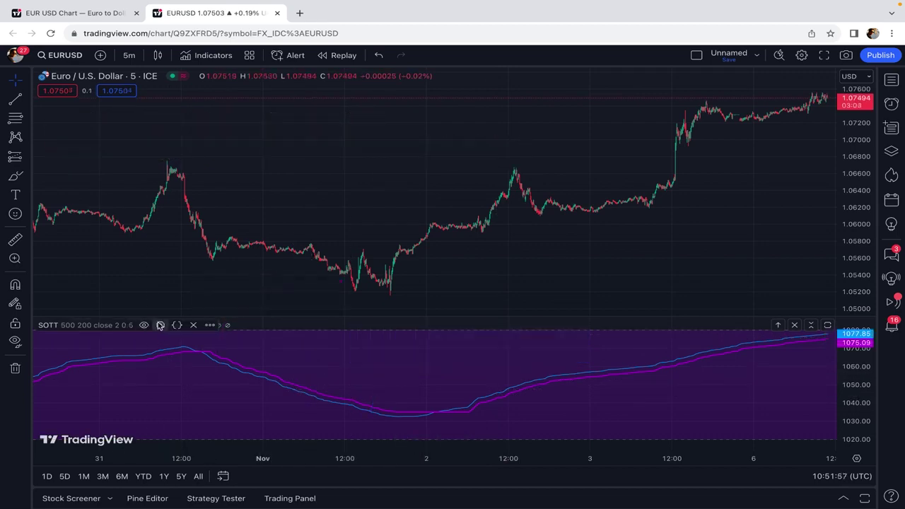
Open the SOTT indicator's settings from its legend gear icon.
left_click(161, 325)
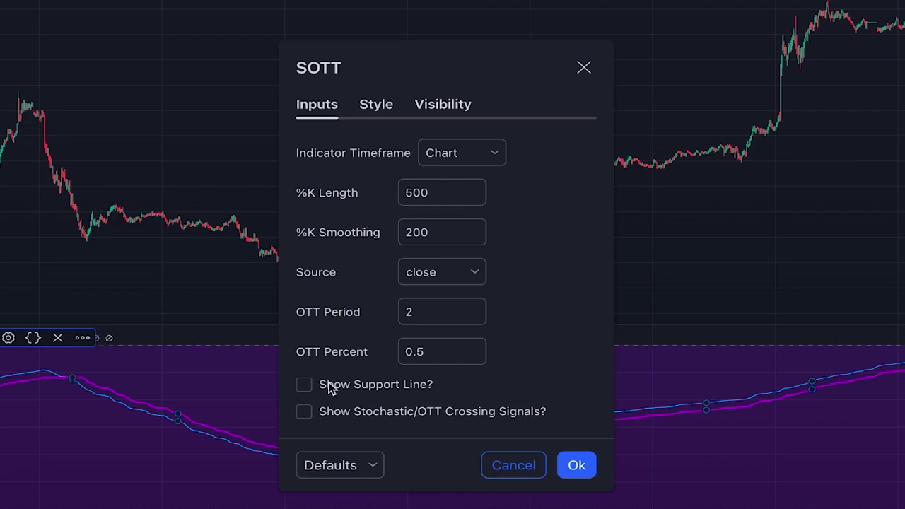
Enable 'Show Stochastic/OTT Crossing Signals?' and apply the SOTT settings.
left_click(304, 414)
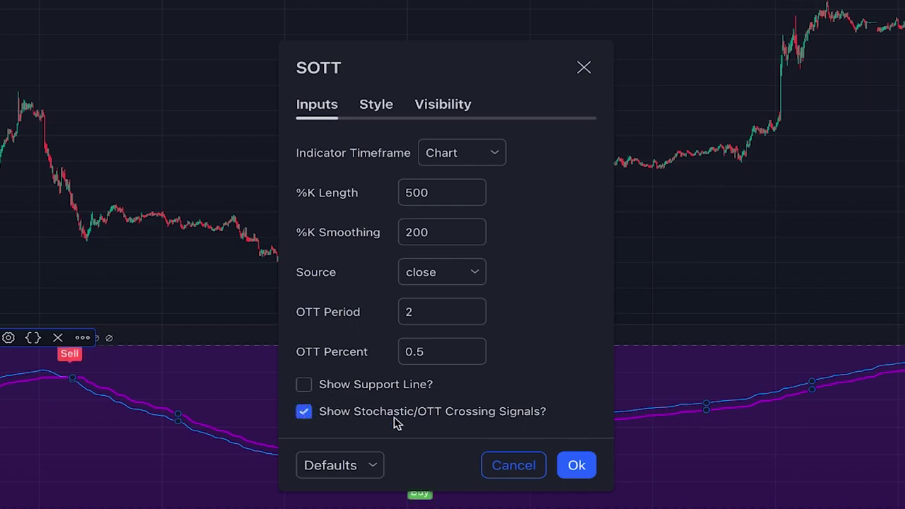
left_click(576, 463)
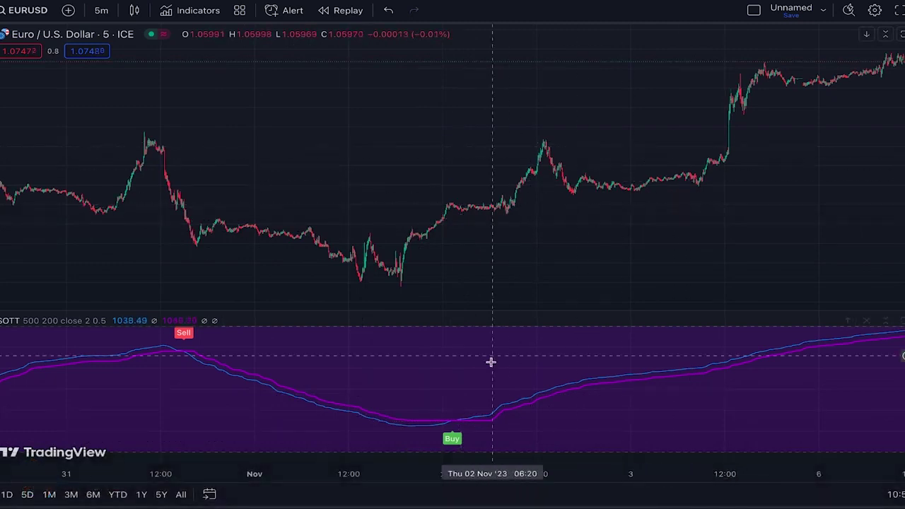
Zoom and pan the chart back to mid-October to review earlier SOTT Buy/Sell labels.
scroll(507, 239, "down", 5)
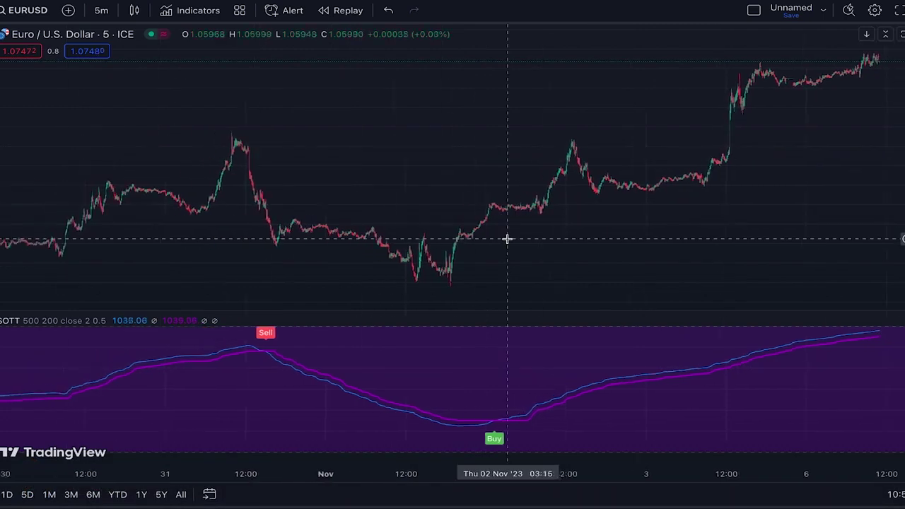
scroll(507, 238, "down", 2)
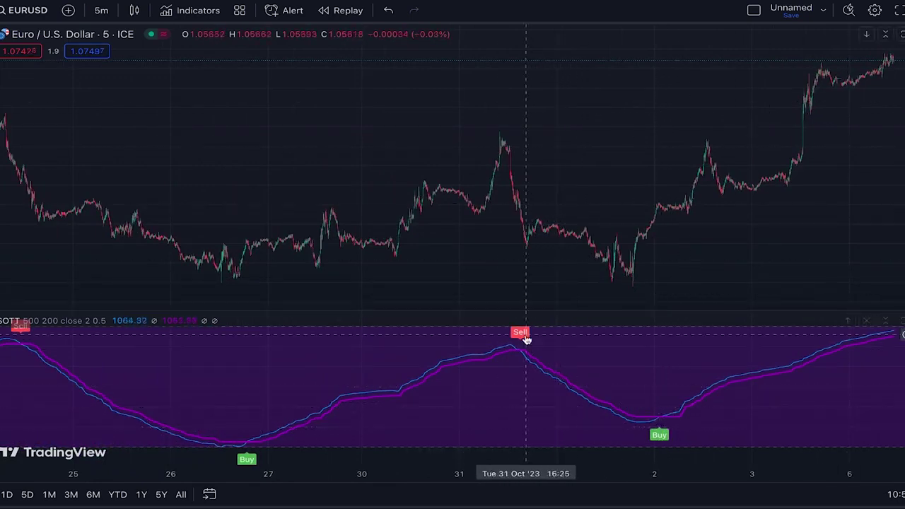
scroll(233, 368, "left", 5)
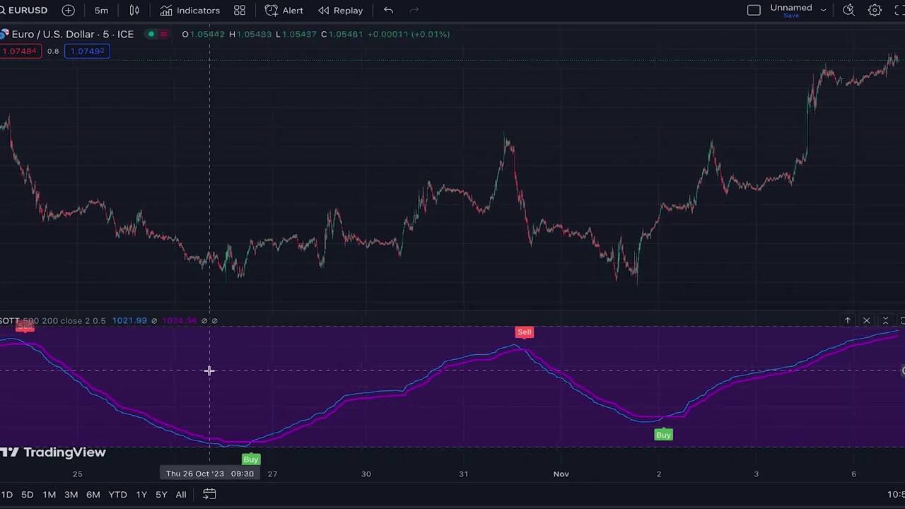
scroll(117, 372, "left", 5)
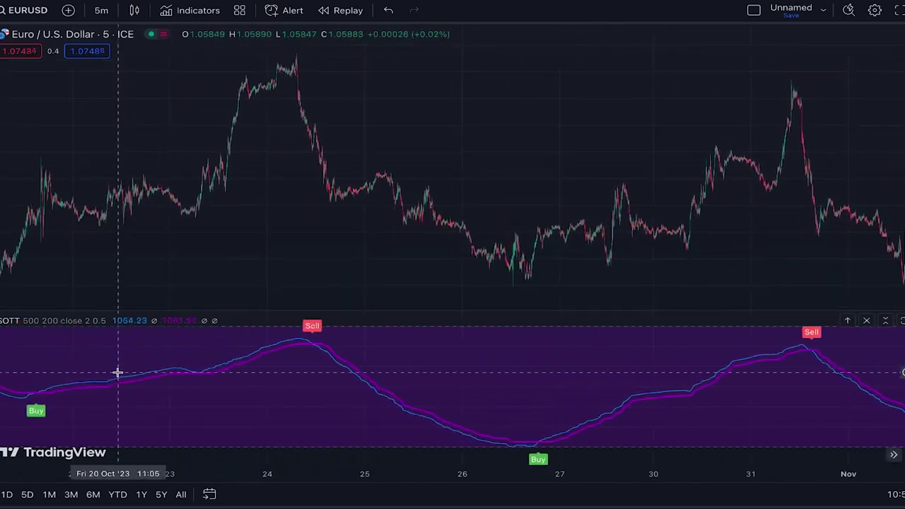
scroll(369, 233, "left", 1)
scroll(370, 232, "left", 8)
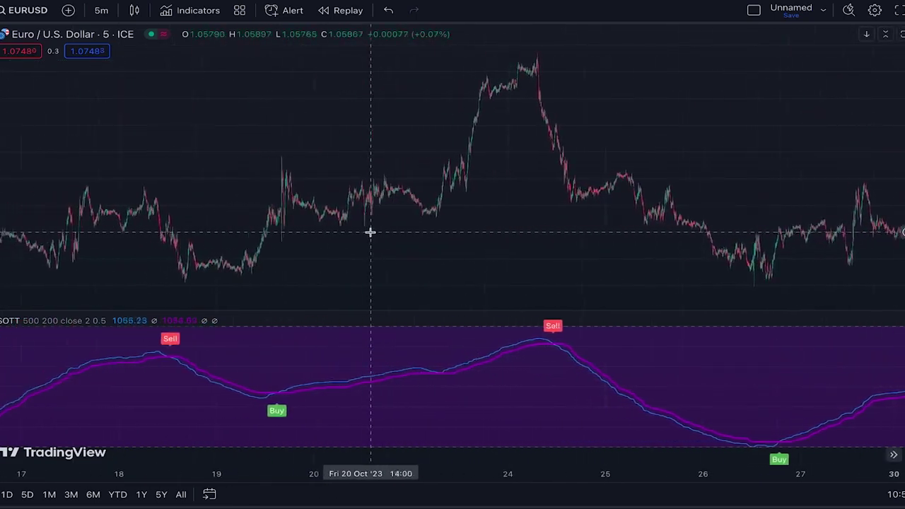
scroll(320, 413, "left", 5)
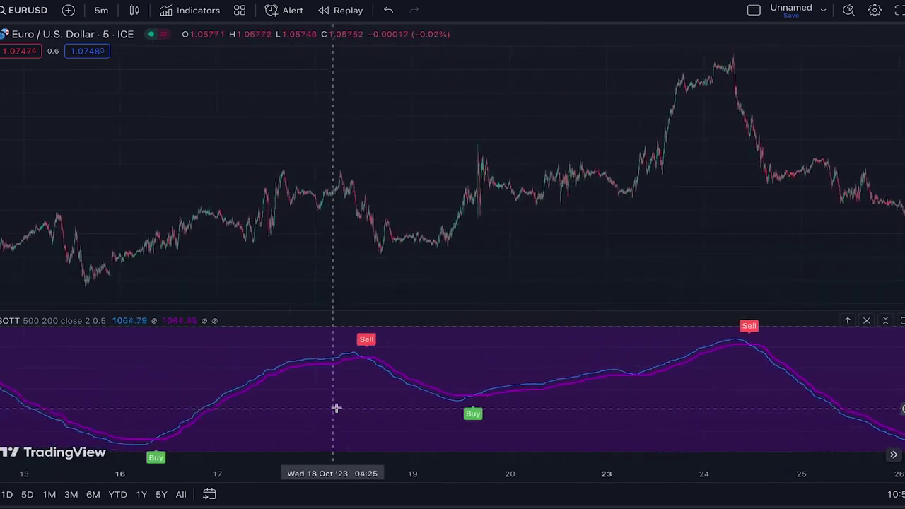
scroll(370, 322, "up", 10)
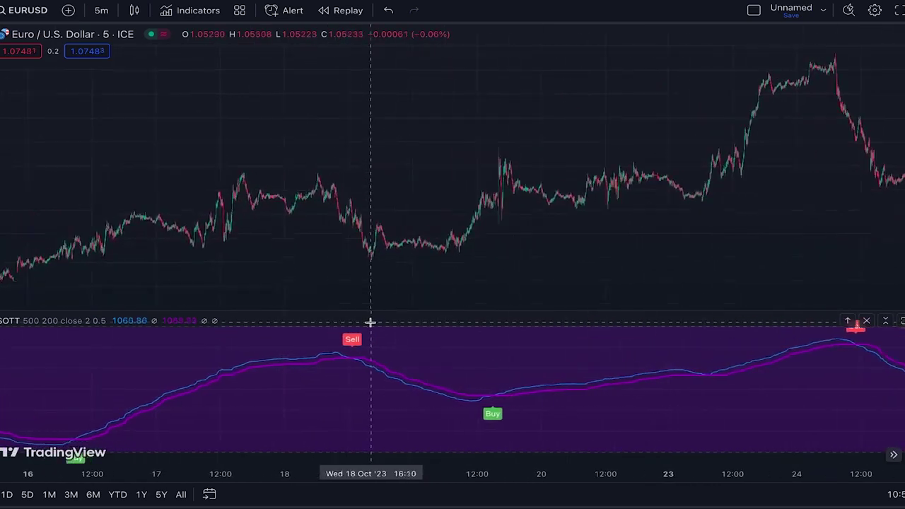
scroll(256, 263, "up", 3)
scroll(256, 263, "up", 5)
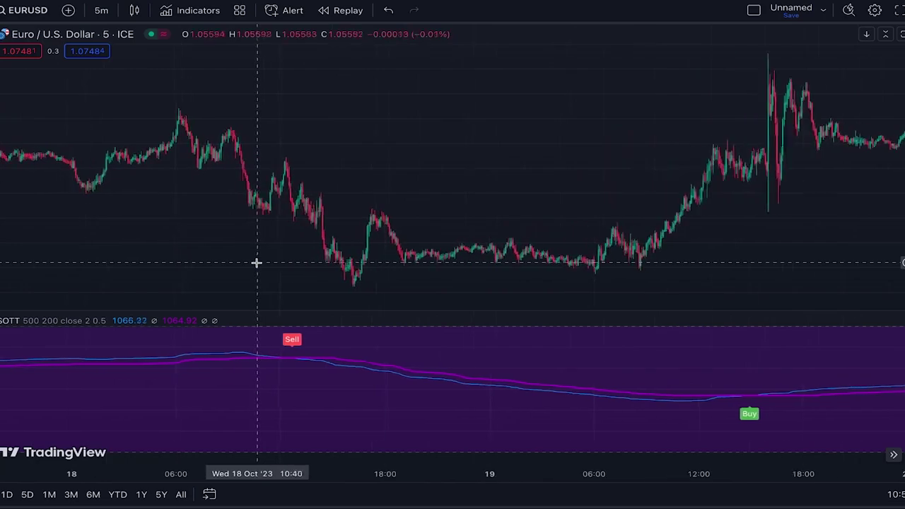
scroll(311, 254, "down", 10)
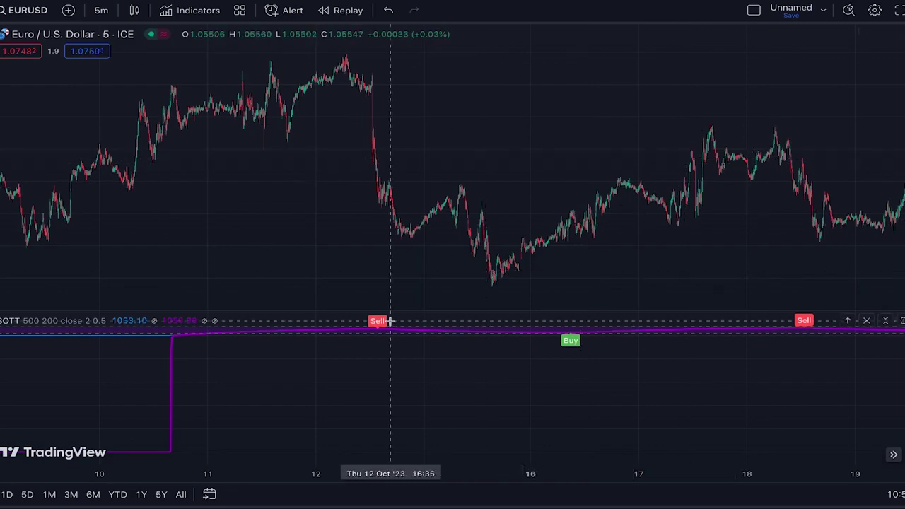
Pan forward through the SOTT Buy/Sell signals, then bring up the Indicators library.
scroll(377, 236, "left", 10)
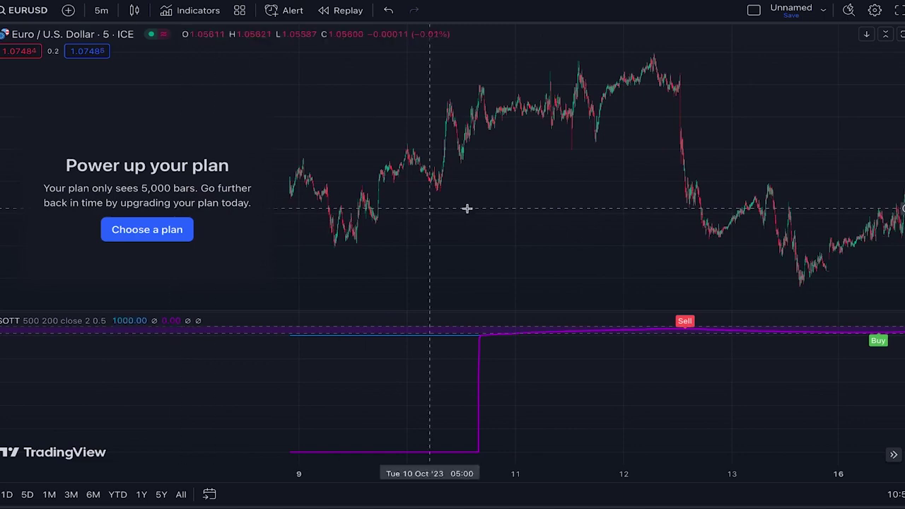
scroll(466, 206, "right", 5)
scroll(503, 153, "right", 8)
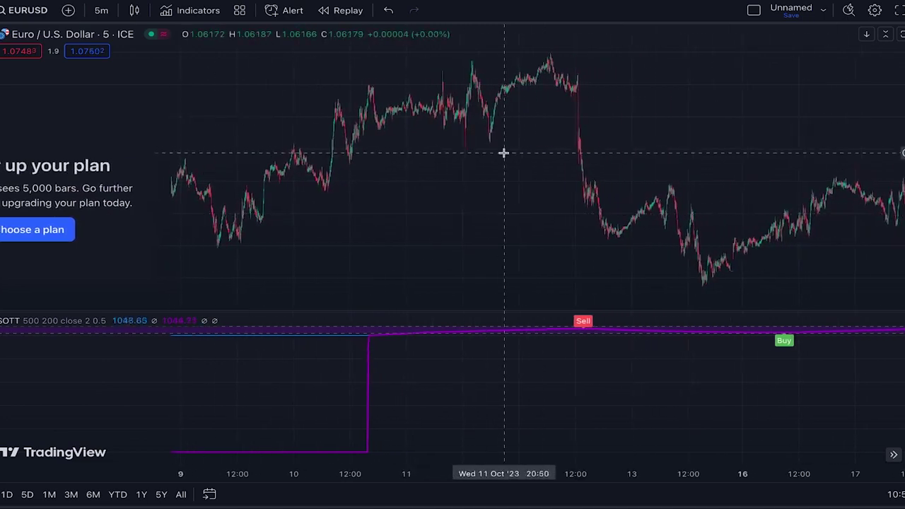
scroll(503, 152, "right", 8)
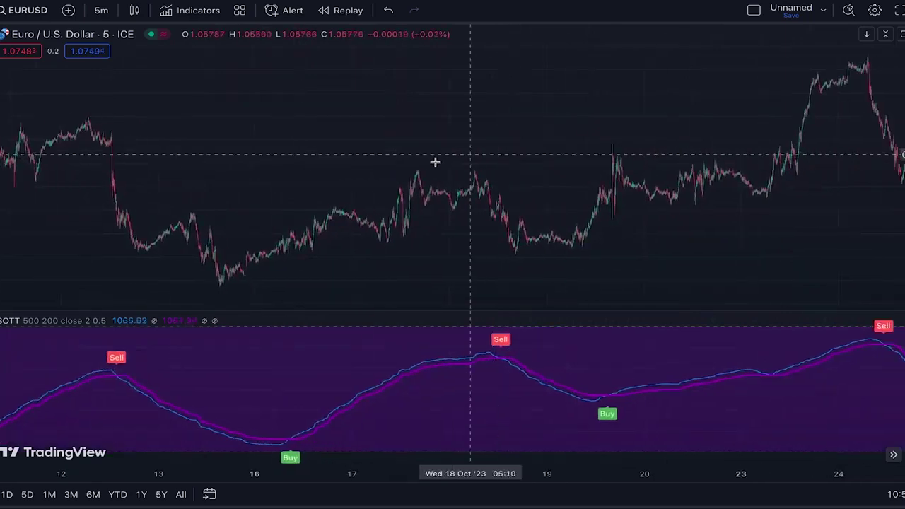
scroll(488, 262, "right", 10)
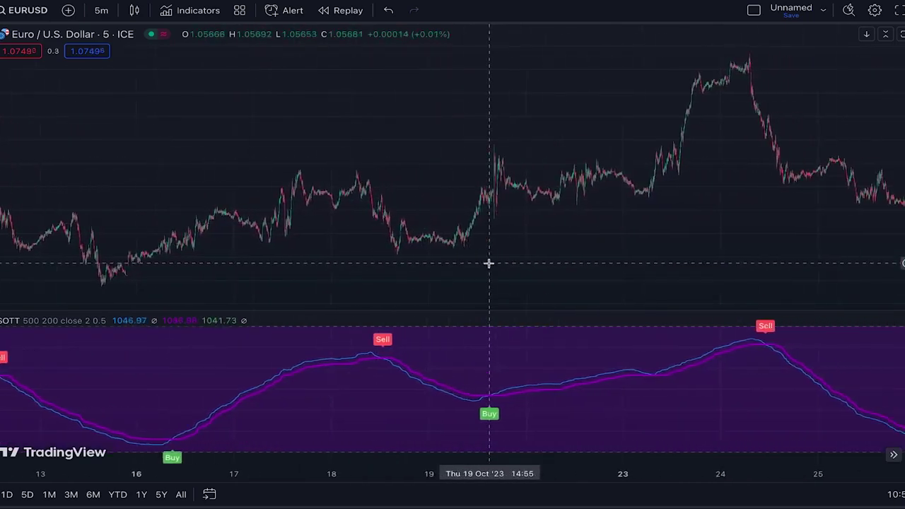
scroll(489, 265, "right", 6)
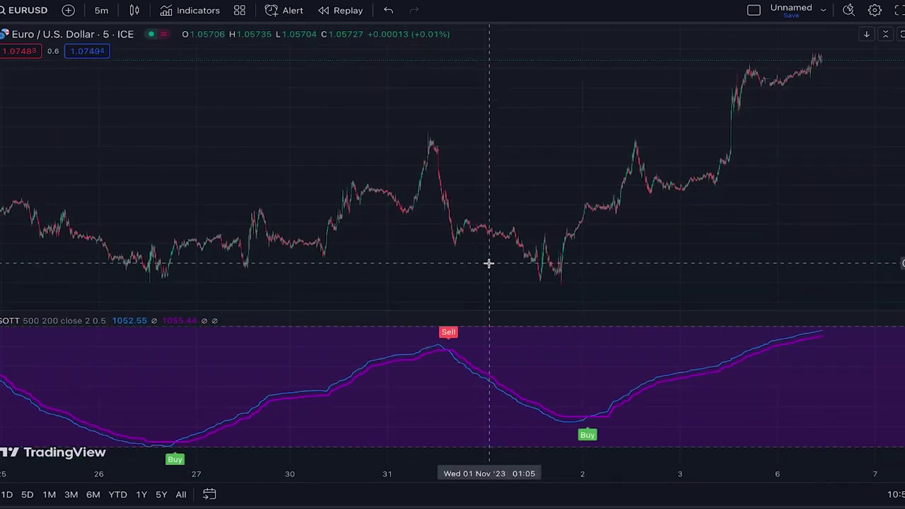
scroll(488, 263, "up", 5)
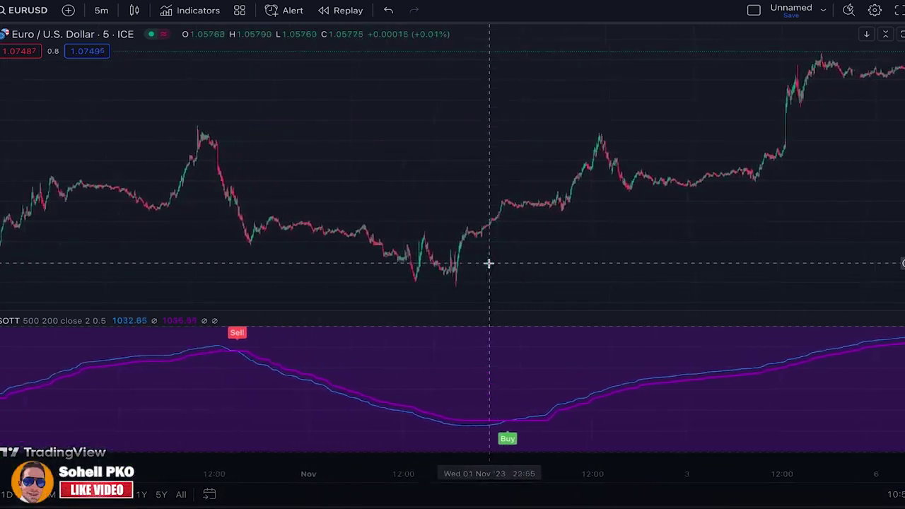
scroll(489, 263, "up", 1)
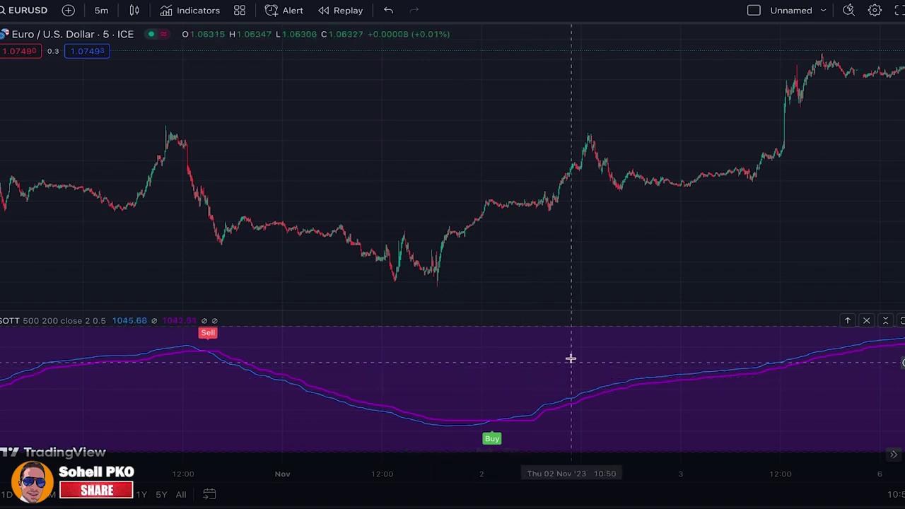
scroll(560, 349, "right", 1)
scroll(561, 349, "right", 3)
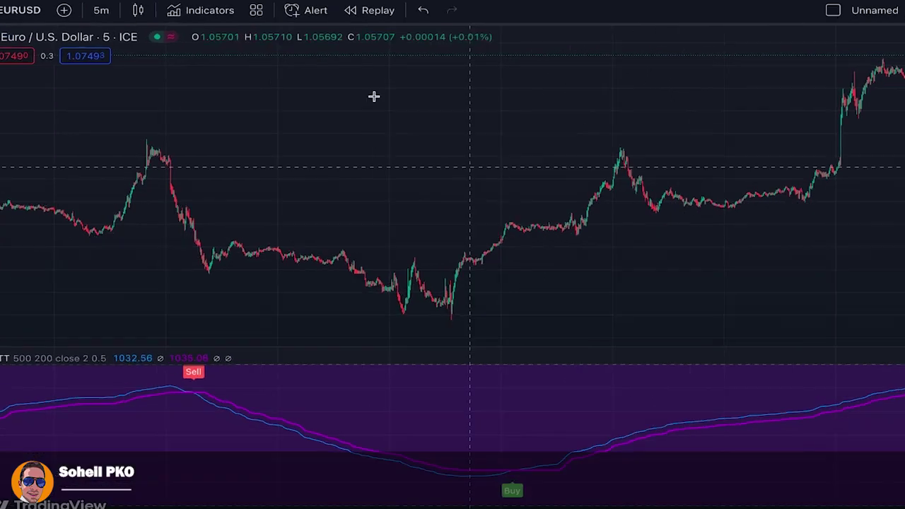
left_click(212, 10)
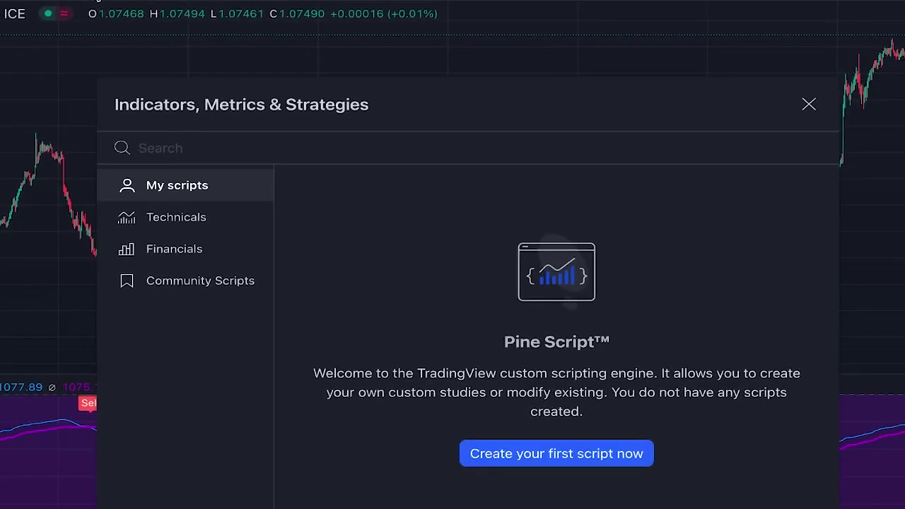
Add 'Machine Learning: Lorentzian Classification' via a 'loren' search and return to the chart.
type("loren")
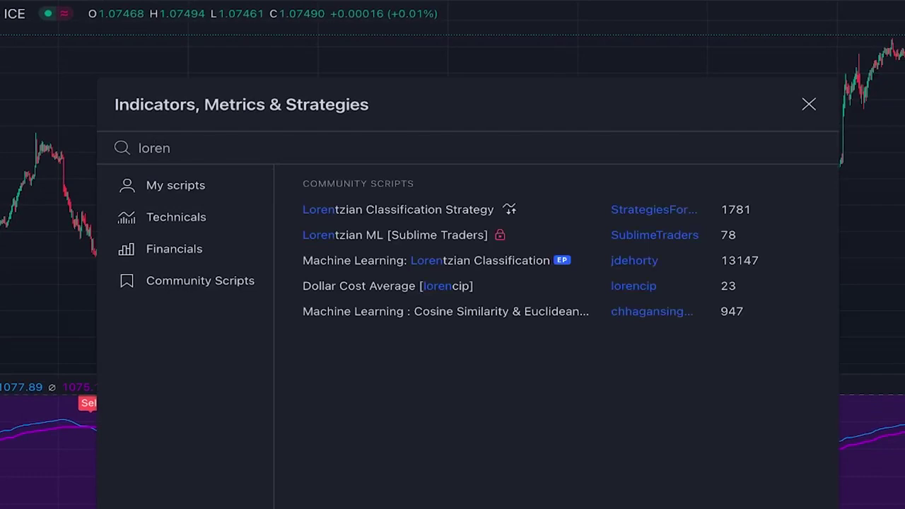
left_click(486, 269)
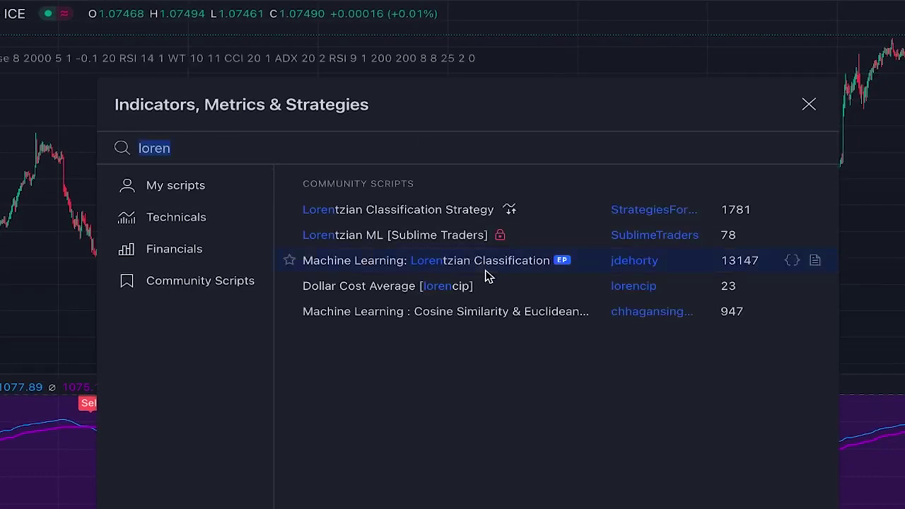
left_click(808, 105)
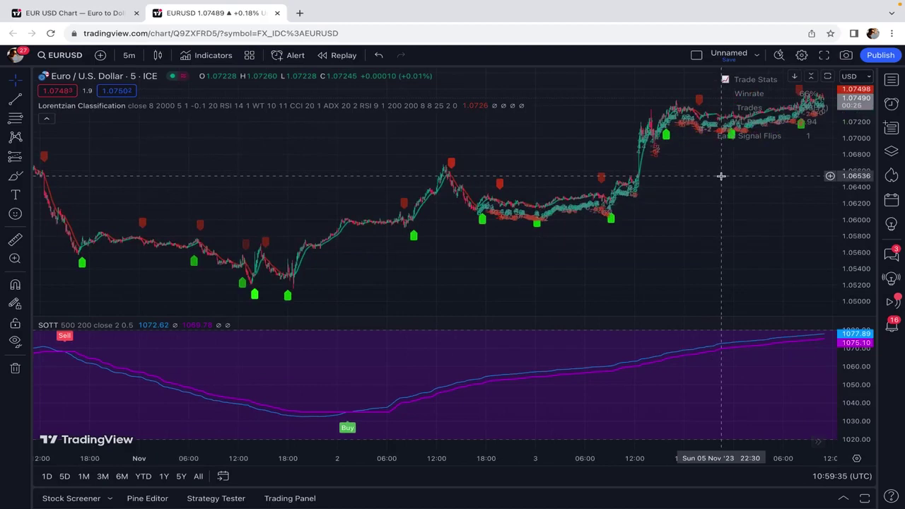
scroll(720, 176, "down", 2)
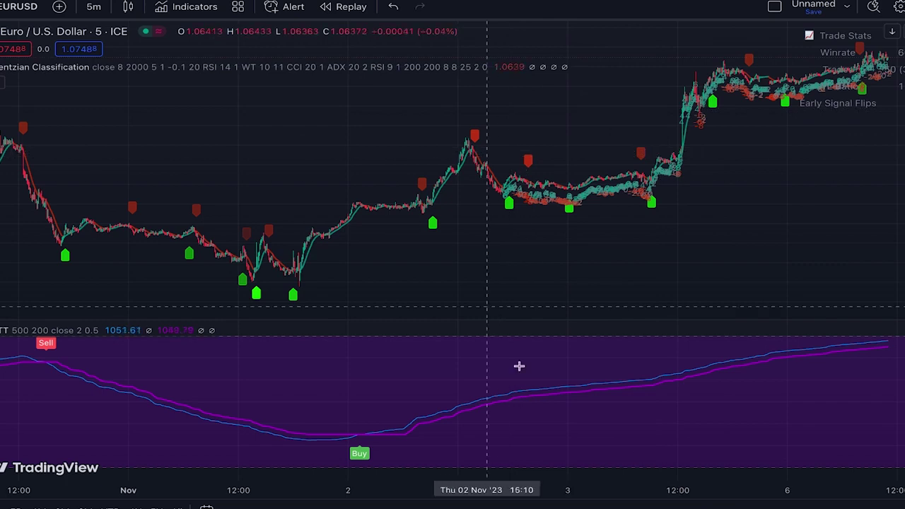
scroll(525, 353, "left", 5)
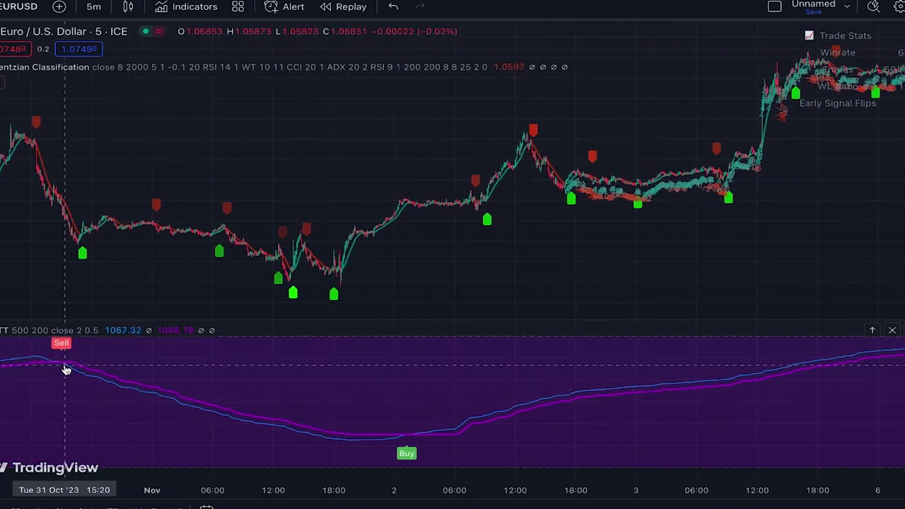
scroll(87, 377, "up", 6)
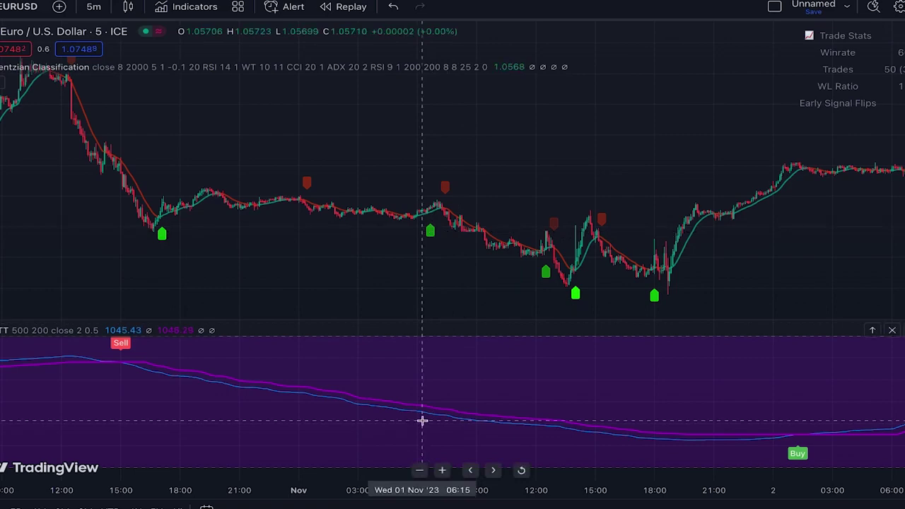
scroll(442, 378, "down", 5)
scroll(442, 379, "down", 5)
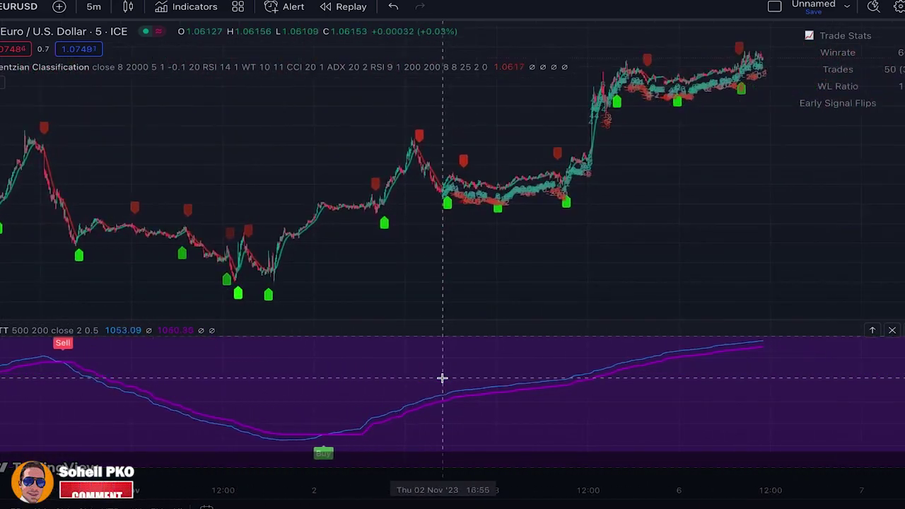